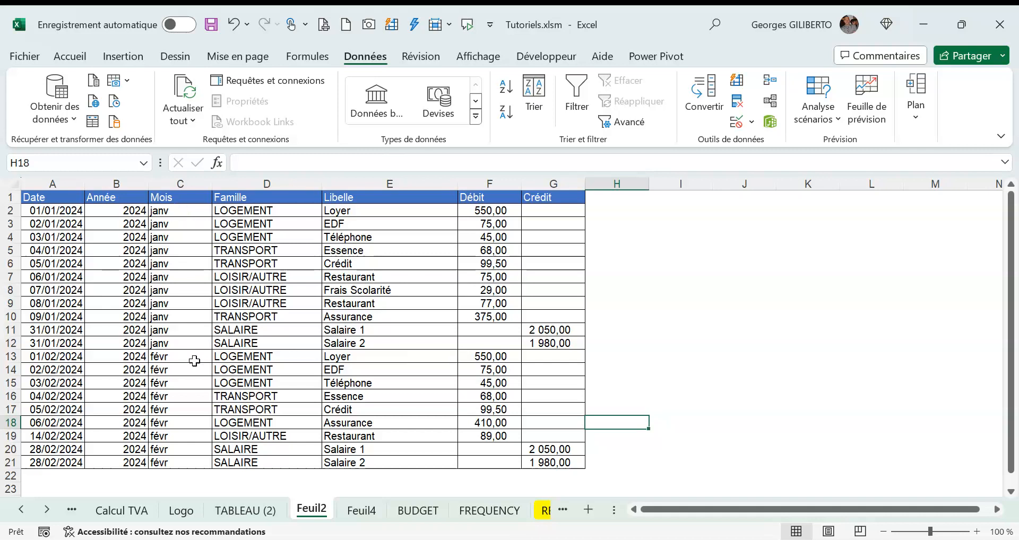
Try inserting a blank row above row 13, between the January and February entries, and undo the insertion
left_click(7, 357)
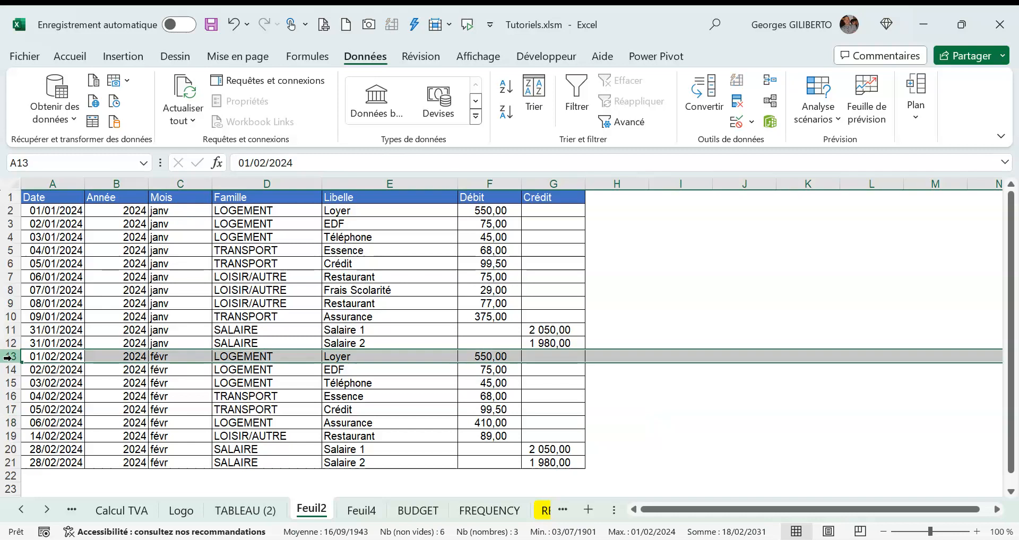
right_click(8, 358)
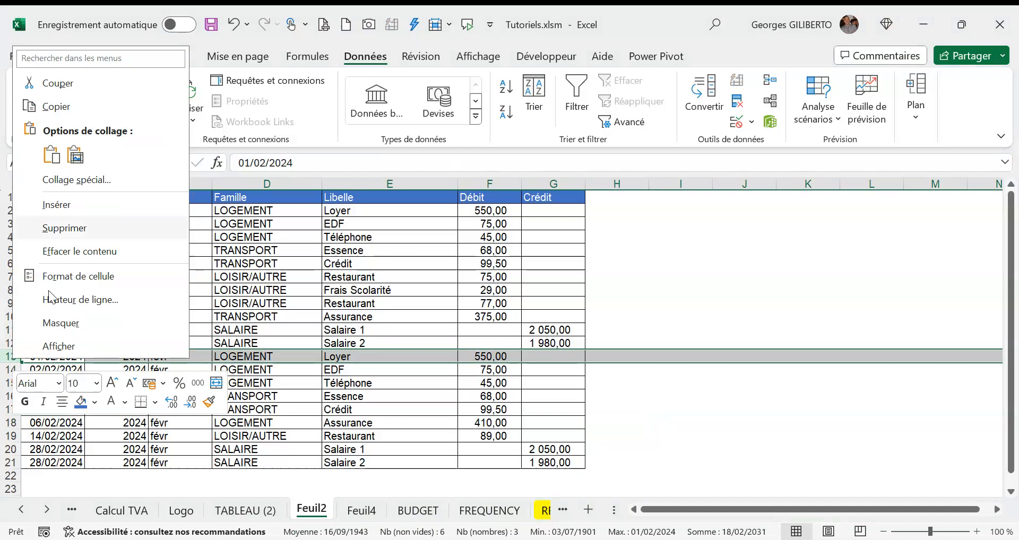
left_click(67, 207)
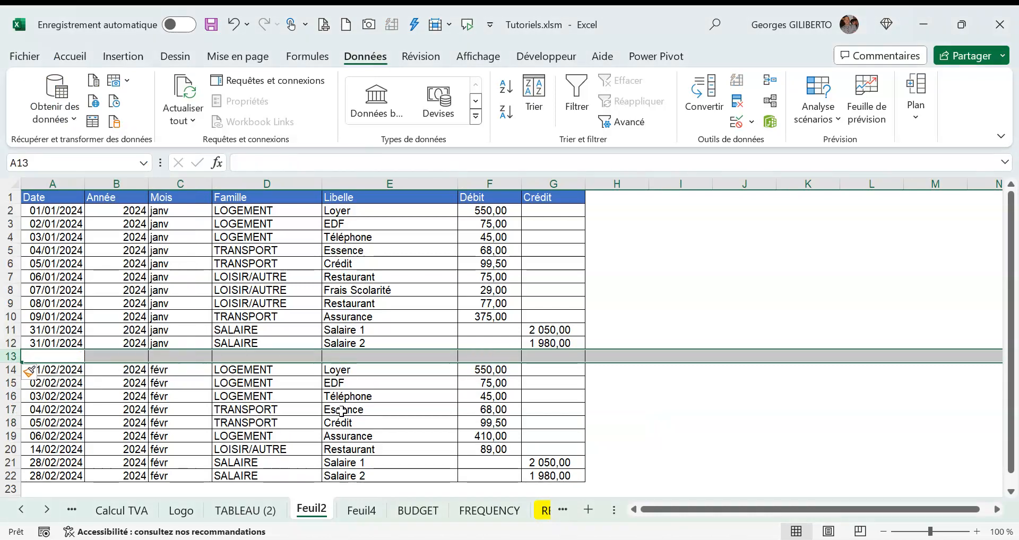
left_click(485, 356)
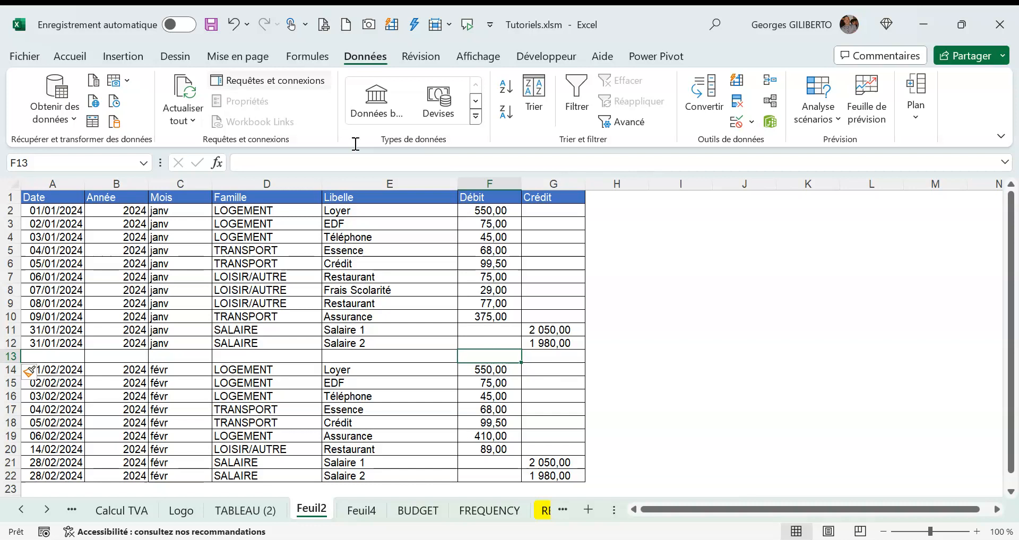
left_click(245, 16)
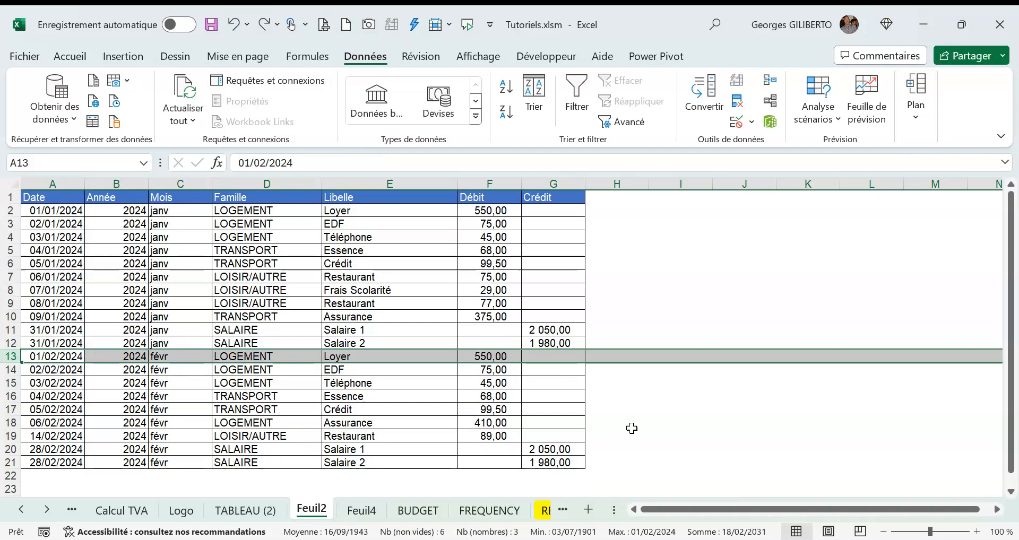
Add subtotals to the table A1:G21 at each change of Mois, using Somme on the Débit and Crédit columns
left_click_drag(47, 199, 552, 463)
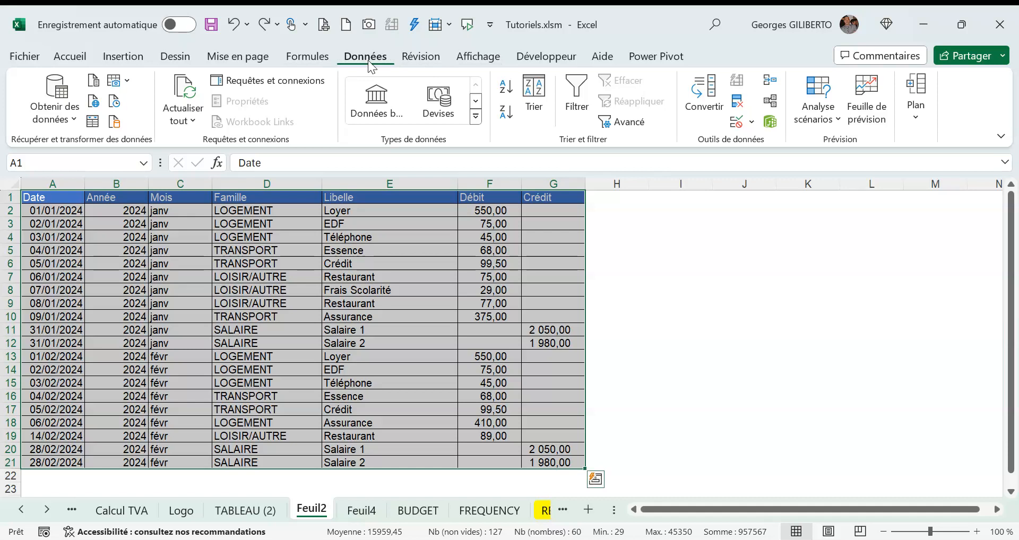
left_click(915, 118)
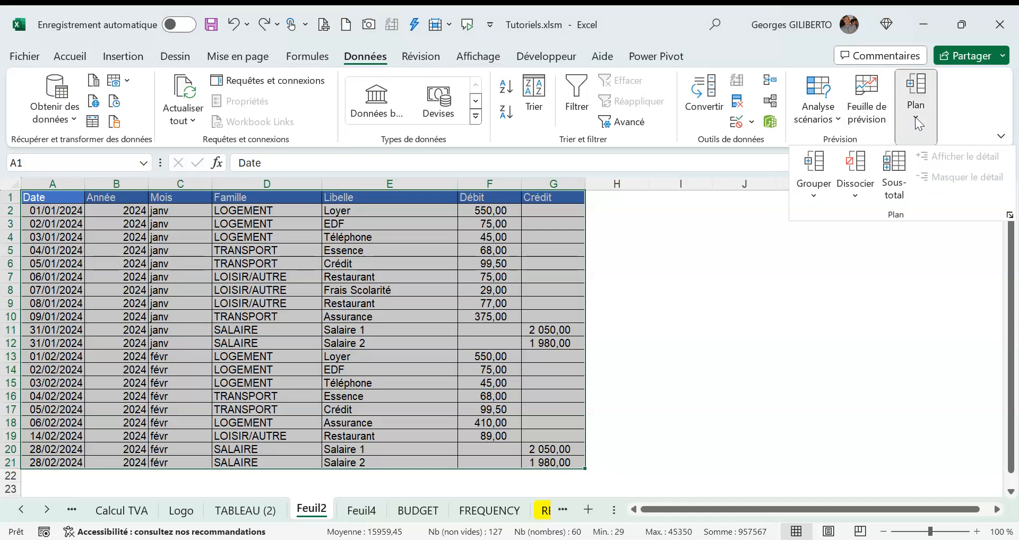
left_click(894, 170)
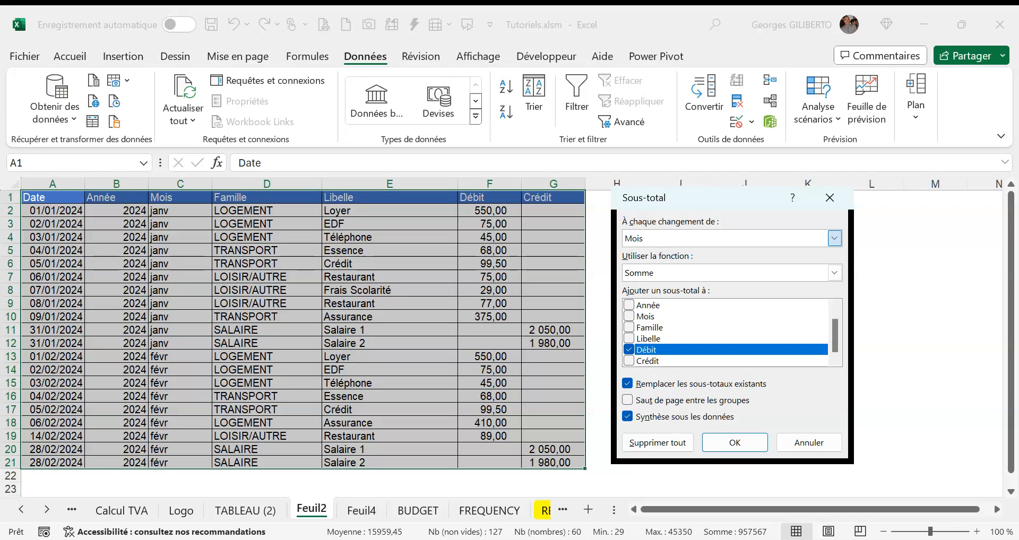
left_click(644, 277)
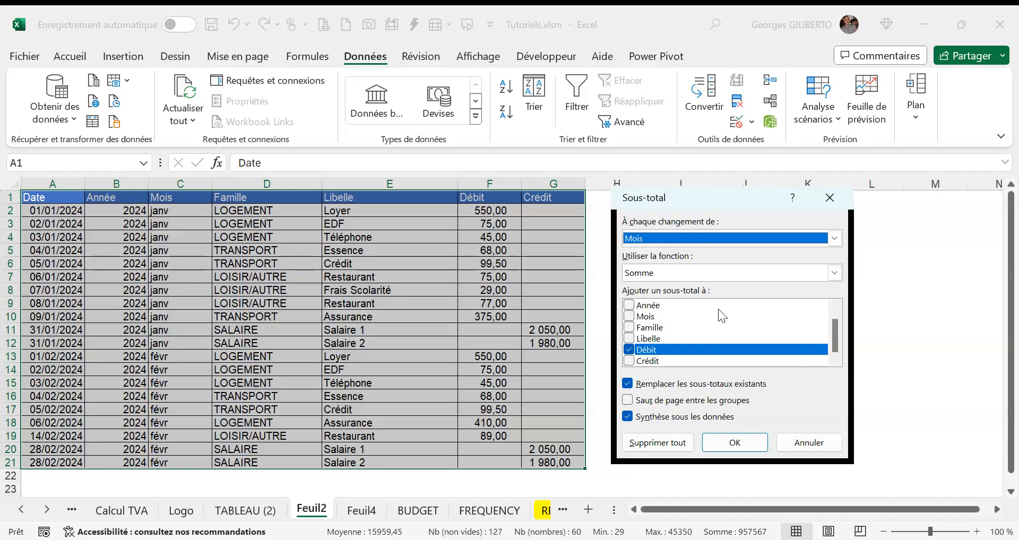
left_click(631, 362)
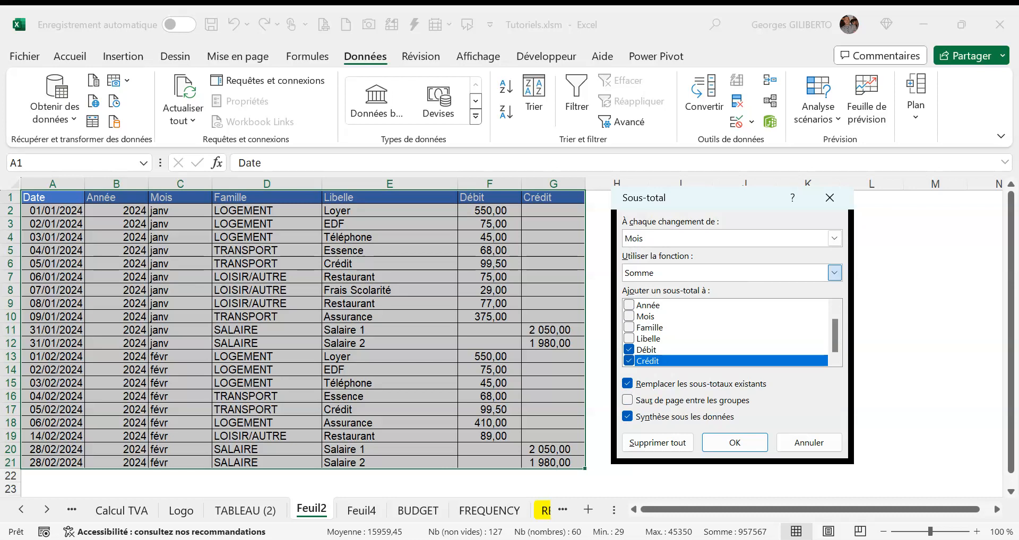
left_click(662, 284)
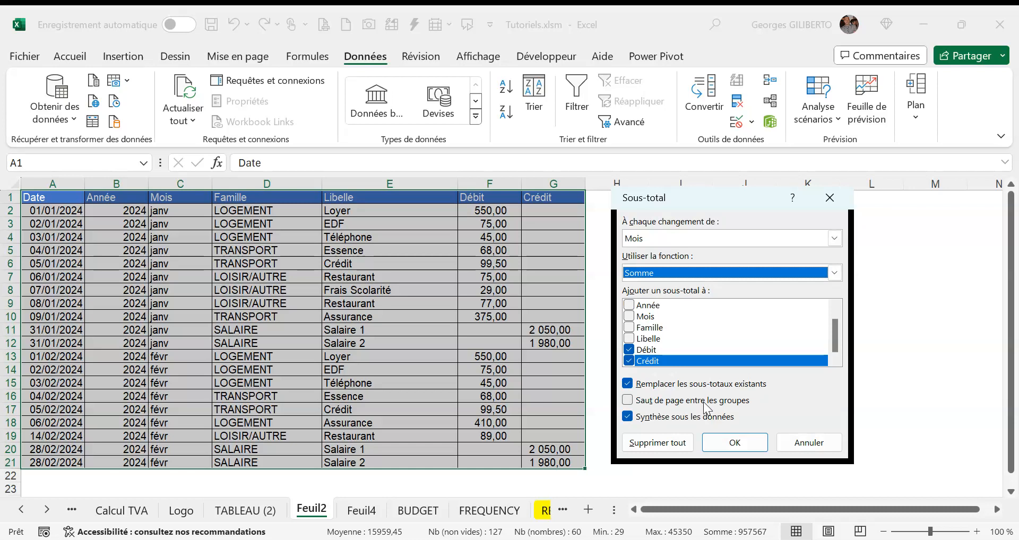
left_click(734, 445)
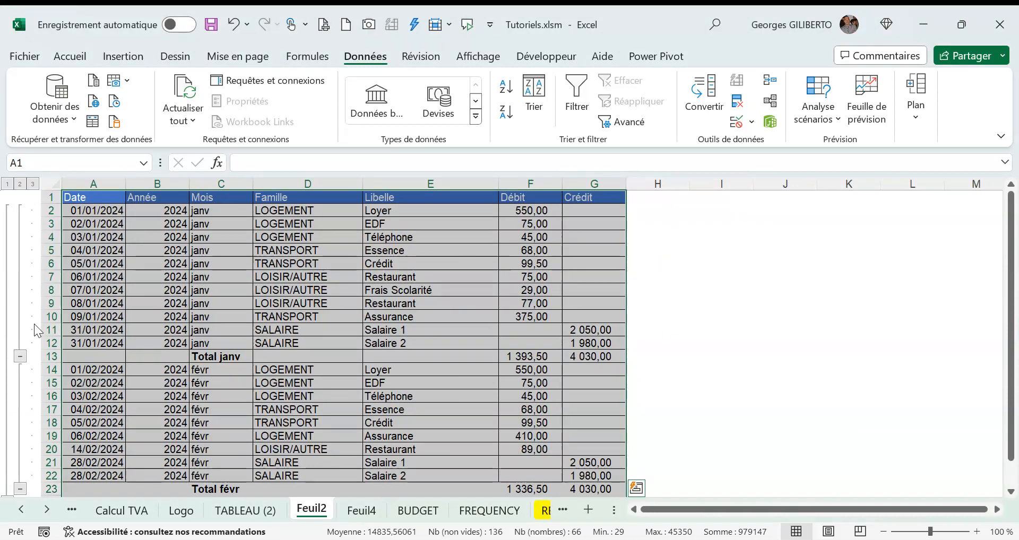
Collapse the January and February detail groups down to their total rows, and expand both again
left_click(20, 356)
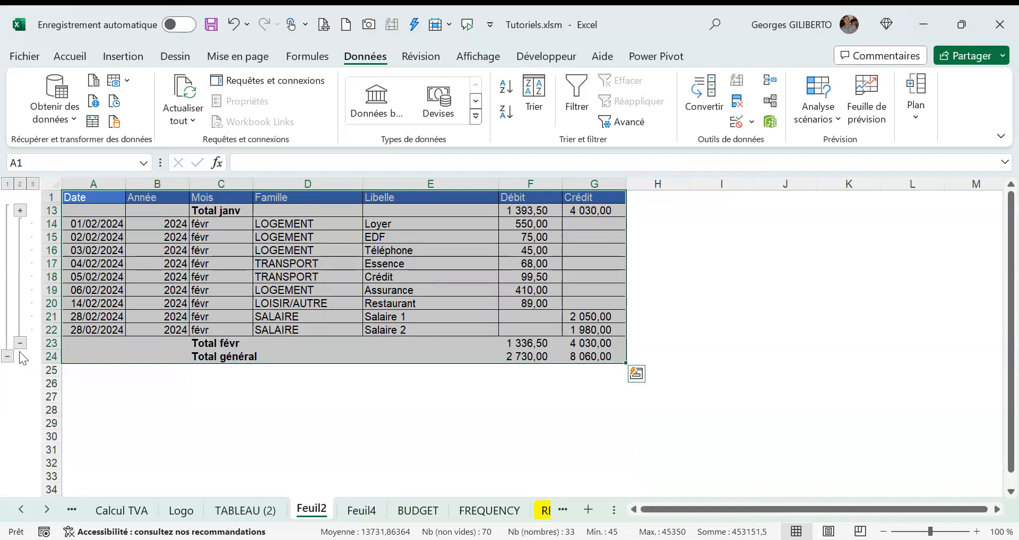
left_click(20, 343)
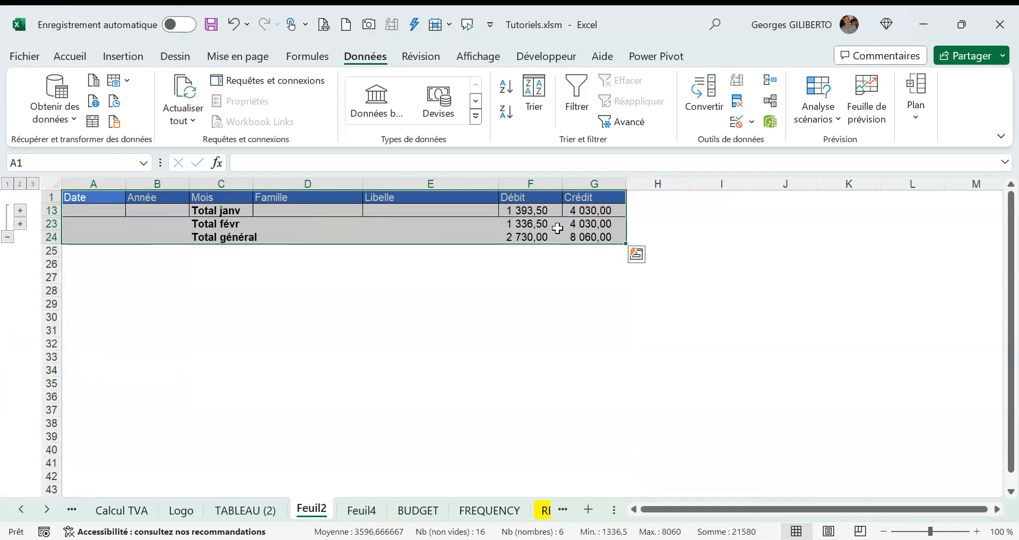
left_click(20, 210)
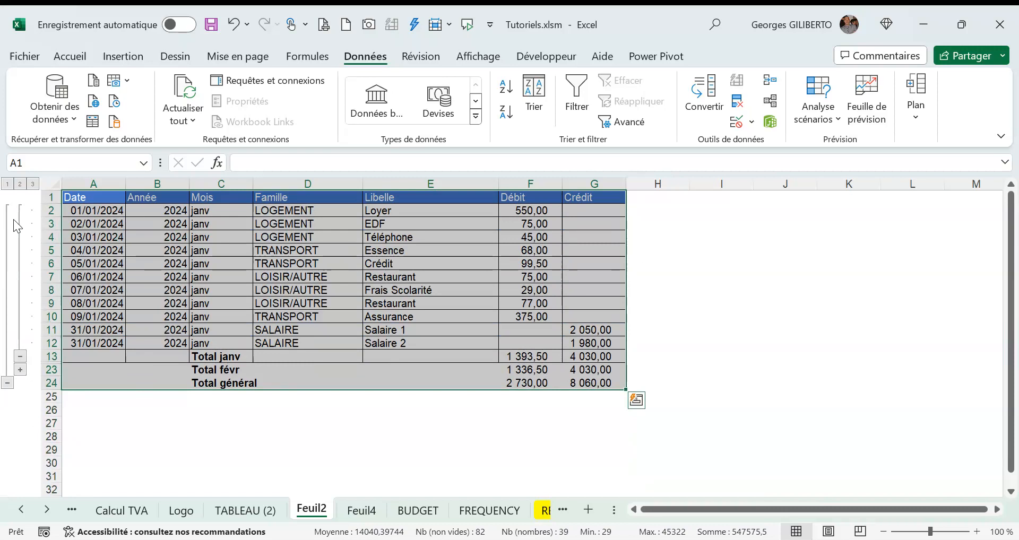
left_click(20, 370)
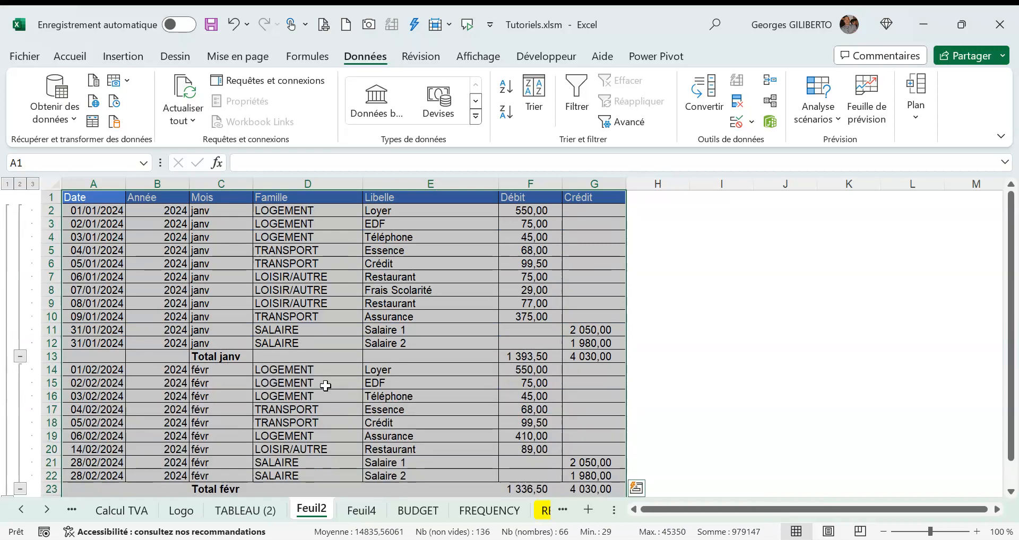
Examine the subtotal formulas for Débit and Crédit in the Total janv and Total févr rows
left_click(533, 357)
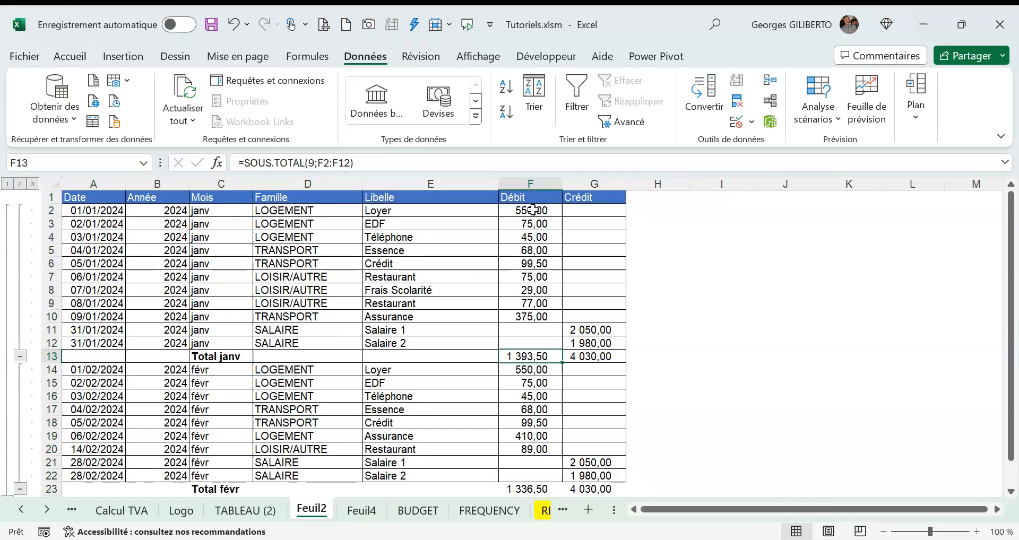
left_click(597, 357)
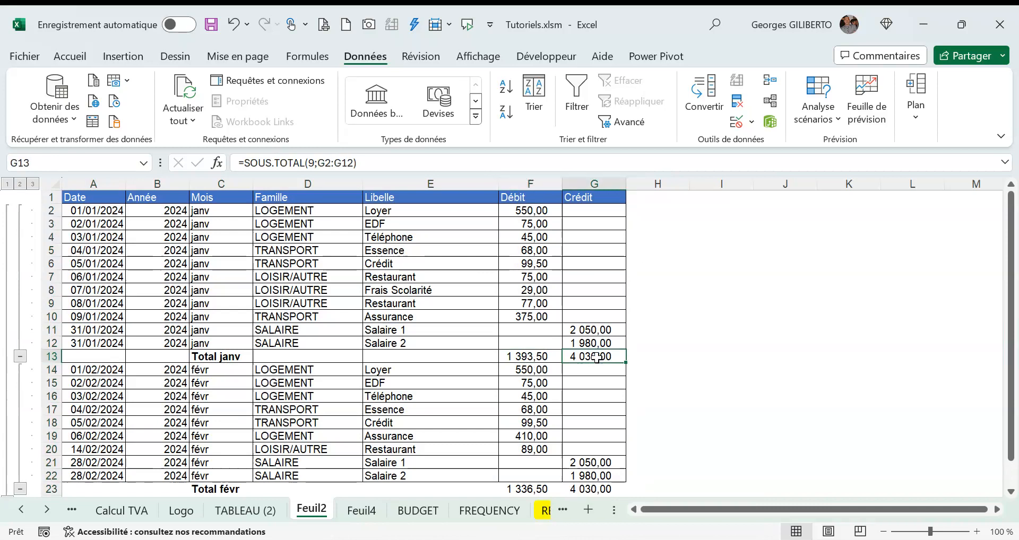
scroll(584, 372, "down", 1)
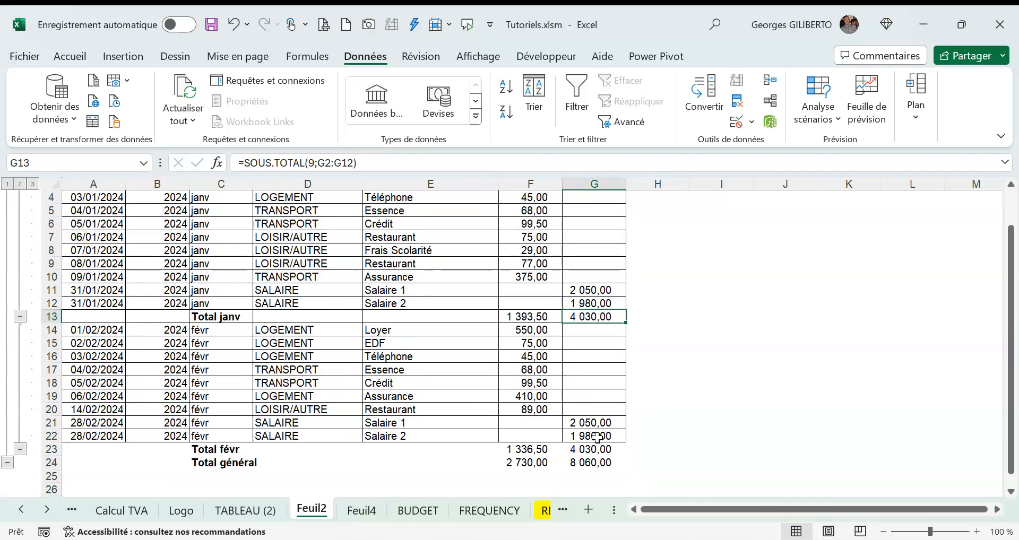
left_click(545, 451)
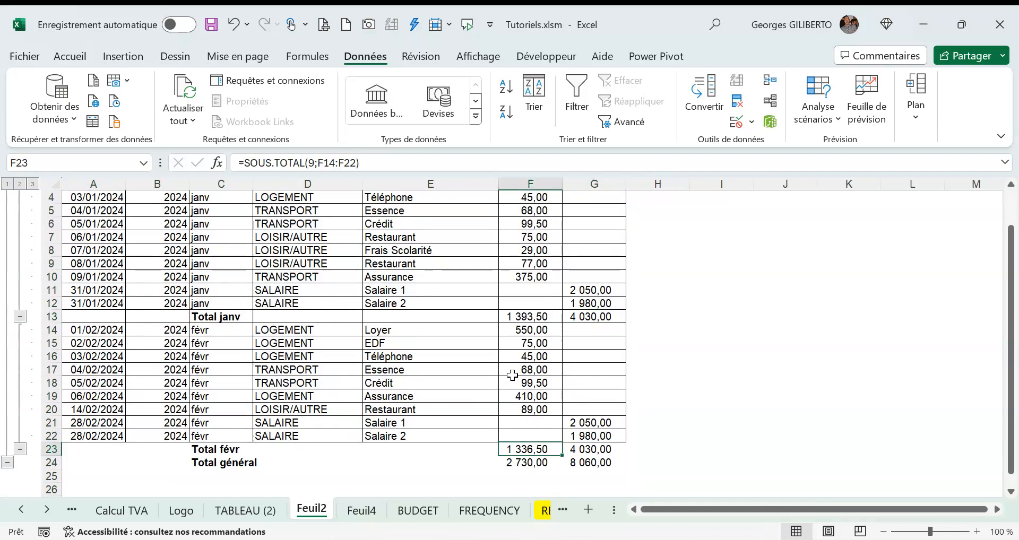
left_click(536, 457)
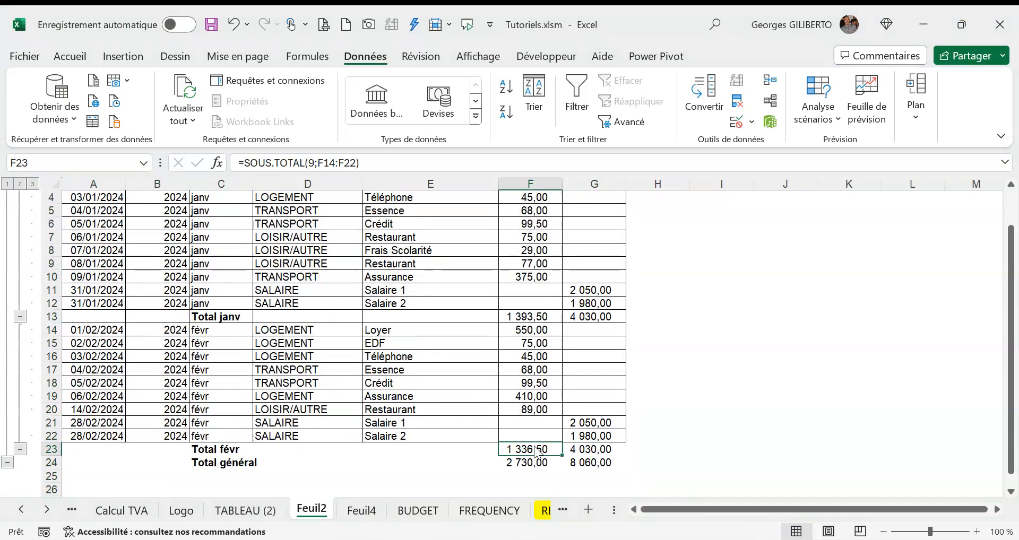
left_click(584, 456)
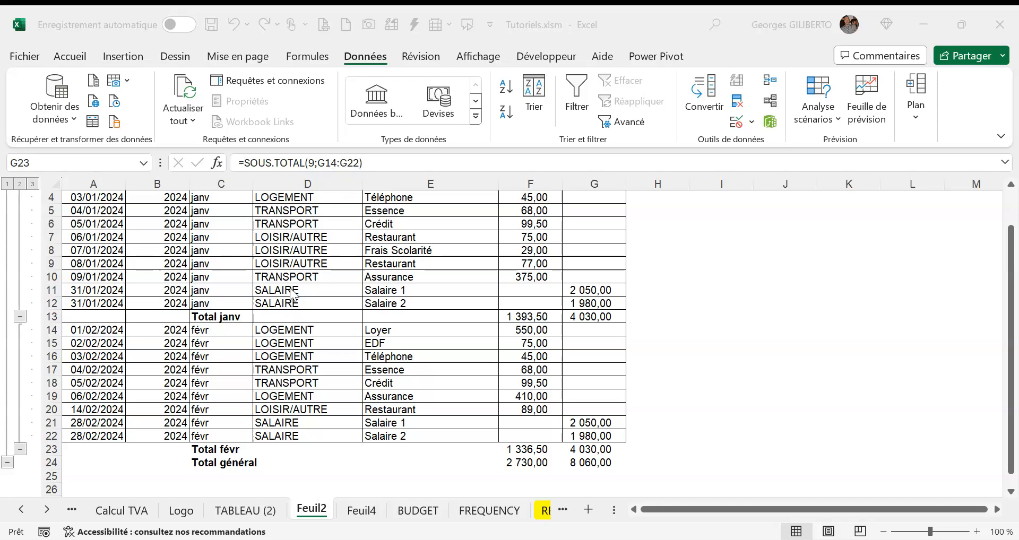
Format the Total janv row (A13:G13) with a blue fill and white text, and check its Débit and Crédit cells
scroll(293, 295, "up", 1)
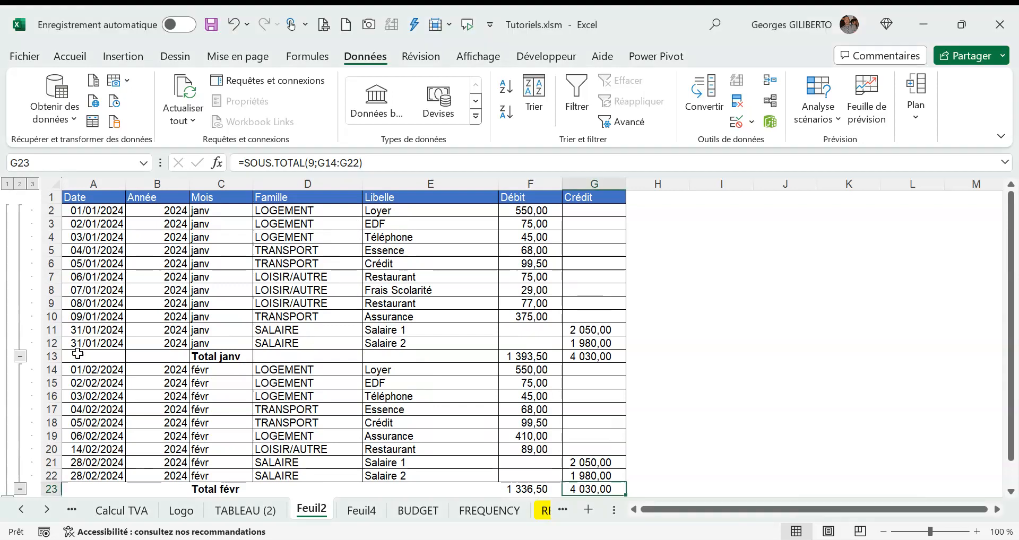
left_click_drag(77, 354, 579, 357)
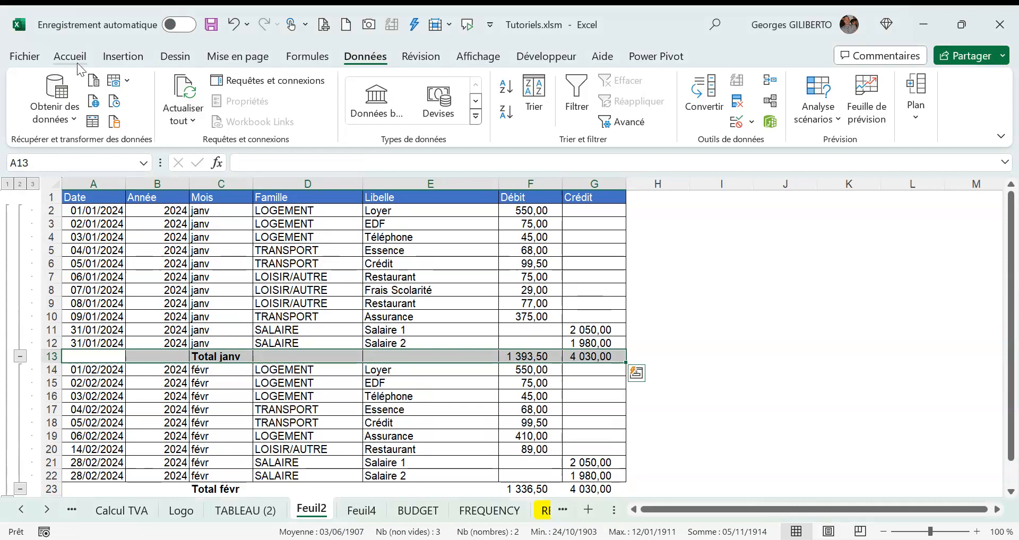
left_click(69, 51)
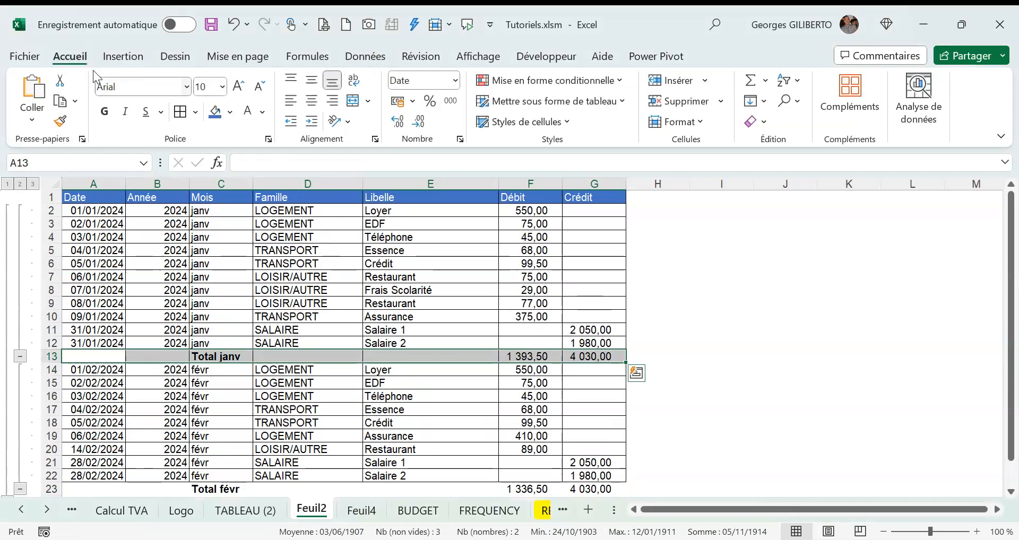
left_click(234, 116)
left_click(261, 157)
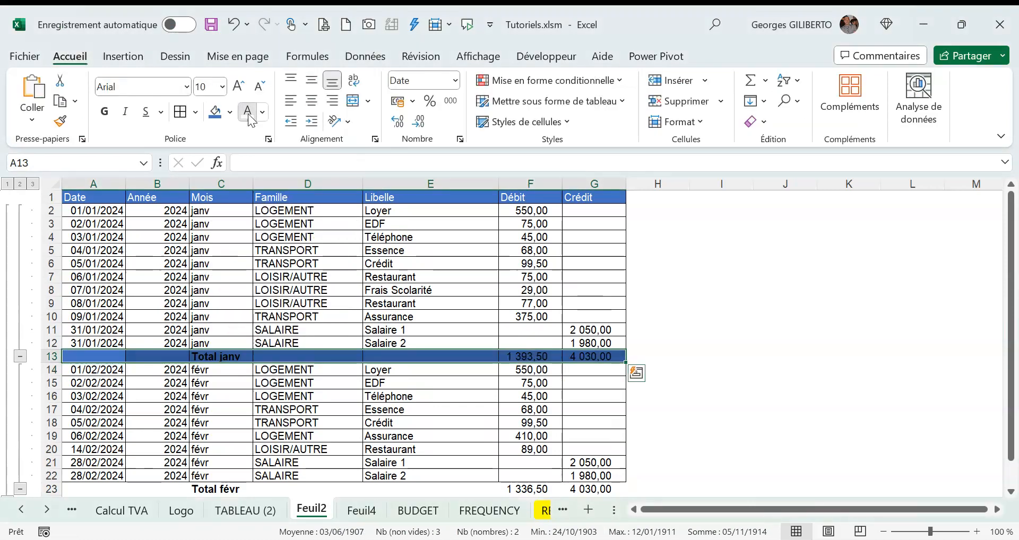
left_click(657, 423)
left_click(543, 357)
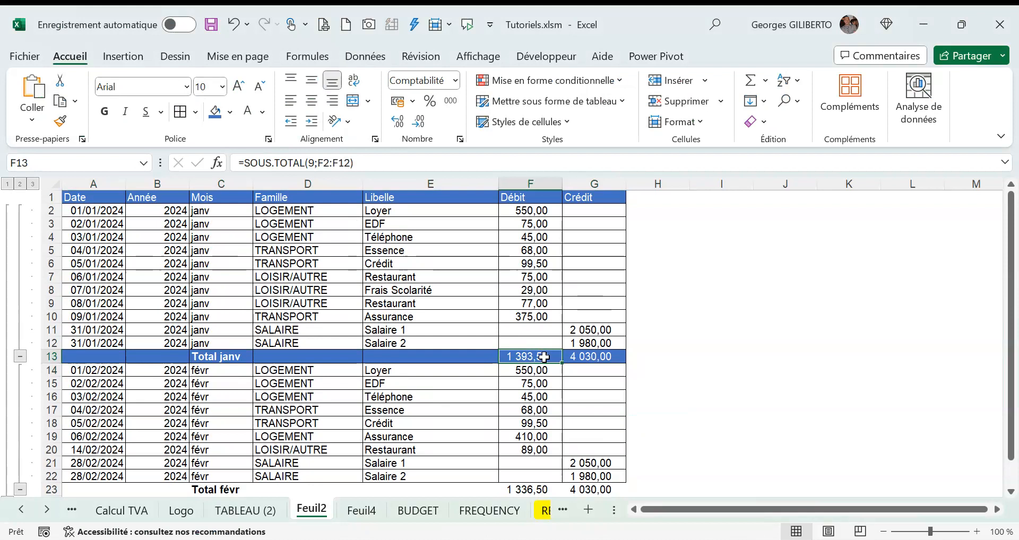
left_click(582, 355)
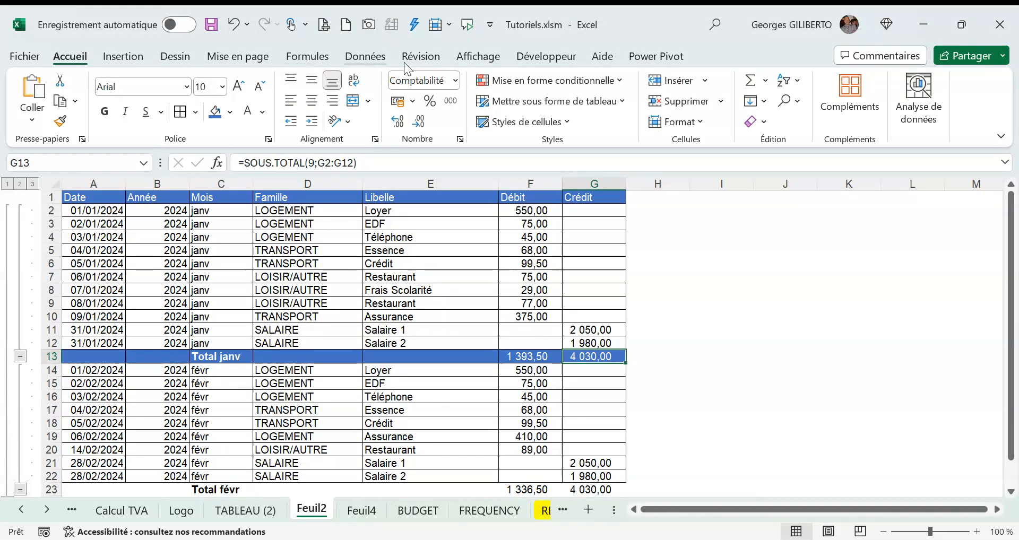
Open the outline tools for the subtotaled table
left_click(366, 56)
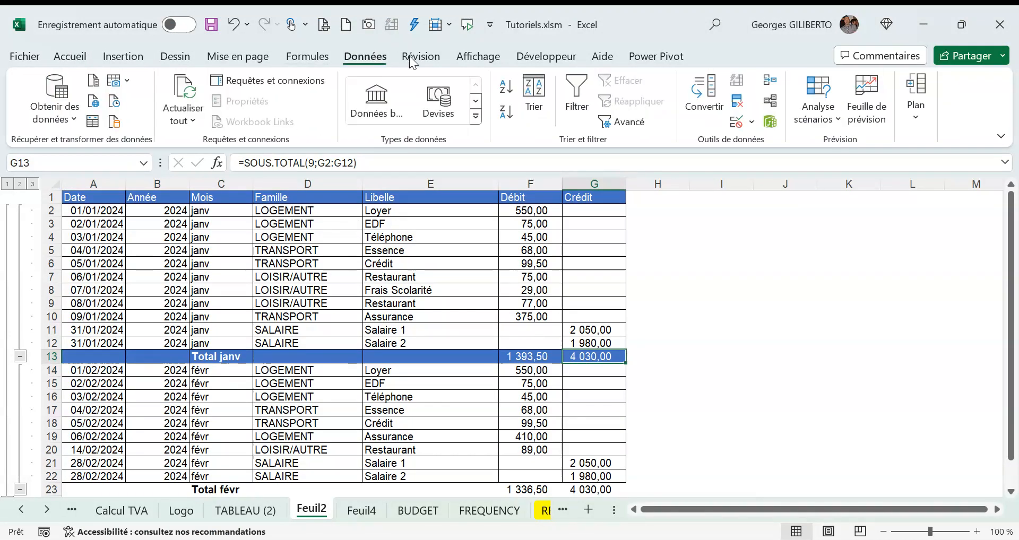
left_click(919, 116)
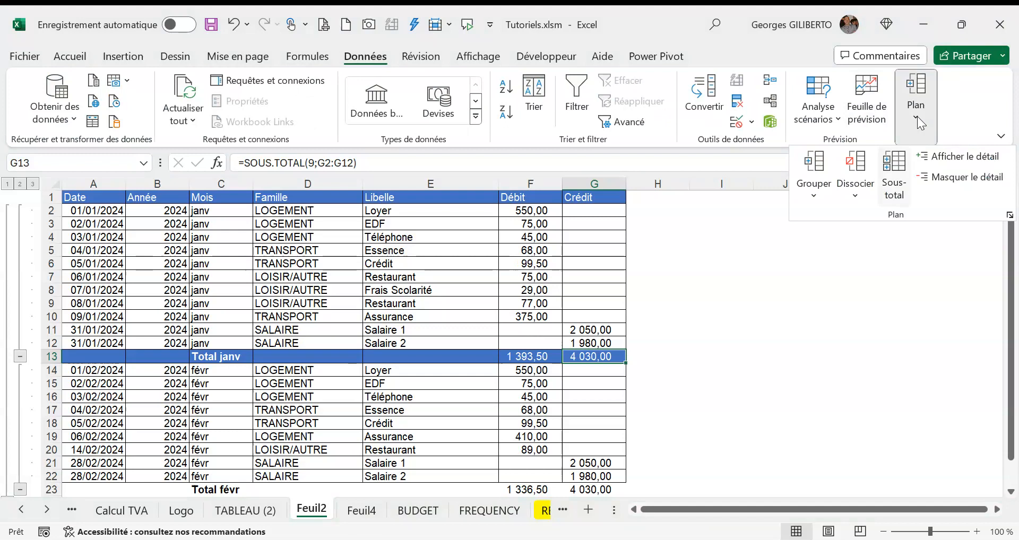